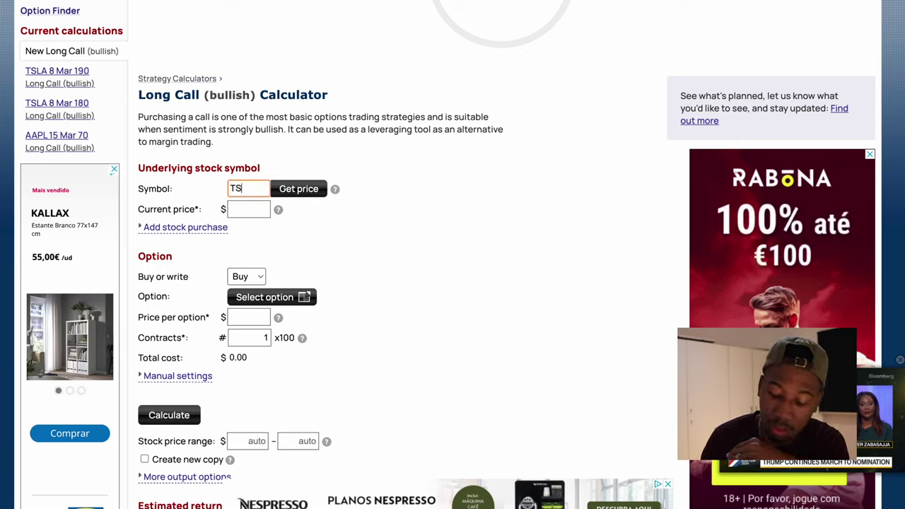
Step: Finish entering TSLA as the symbol and refetch its current price of 177.85
type("LA")
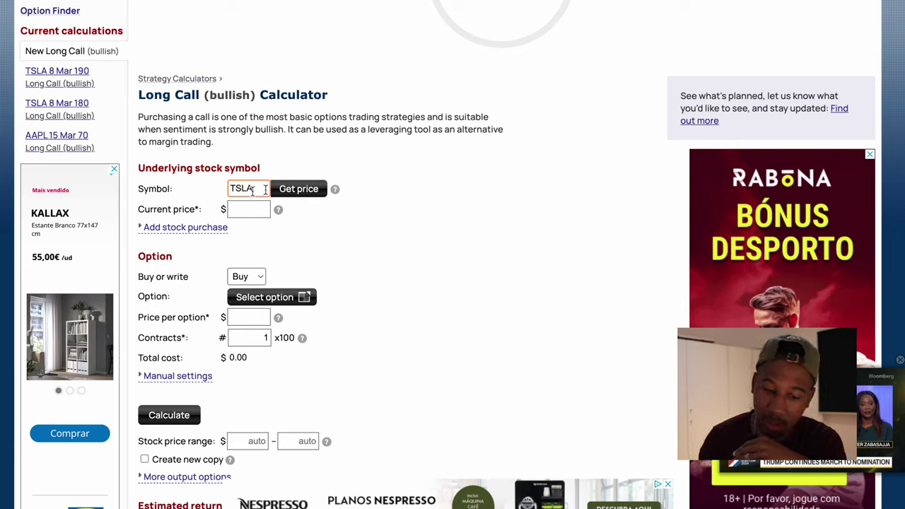
left_click(305, 197)
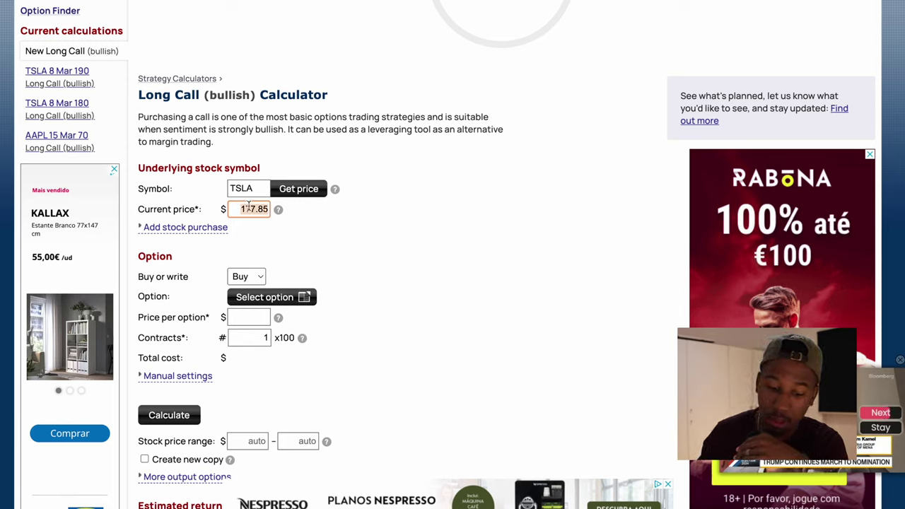
key("ctrl+a")
key("BackSpace")
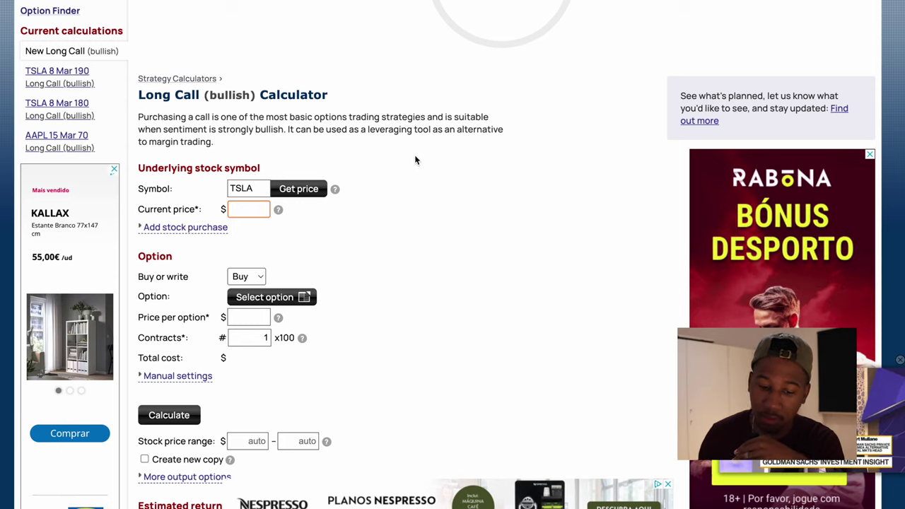
left_click(415, 157)
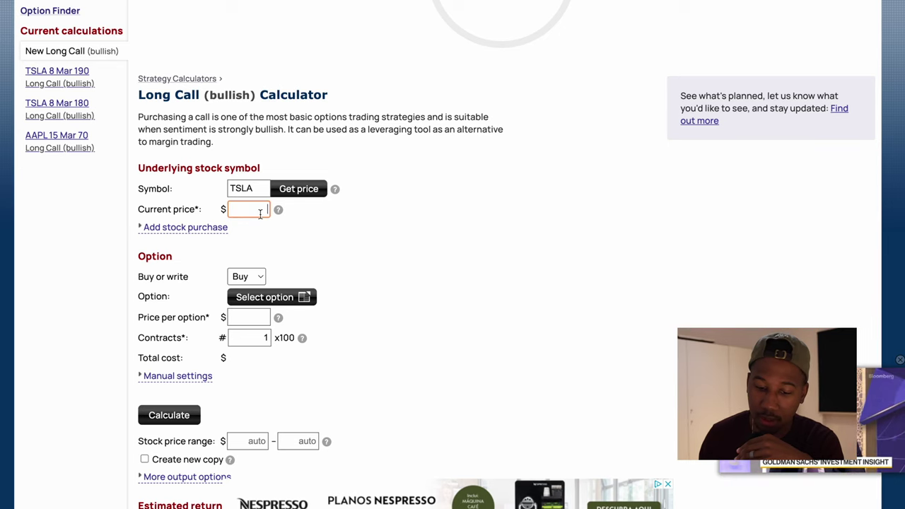
left_click(297, 193)
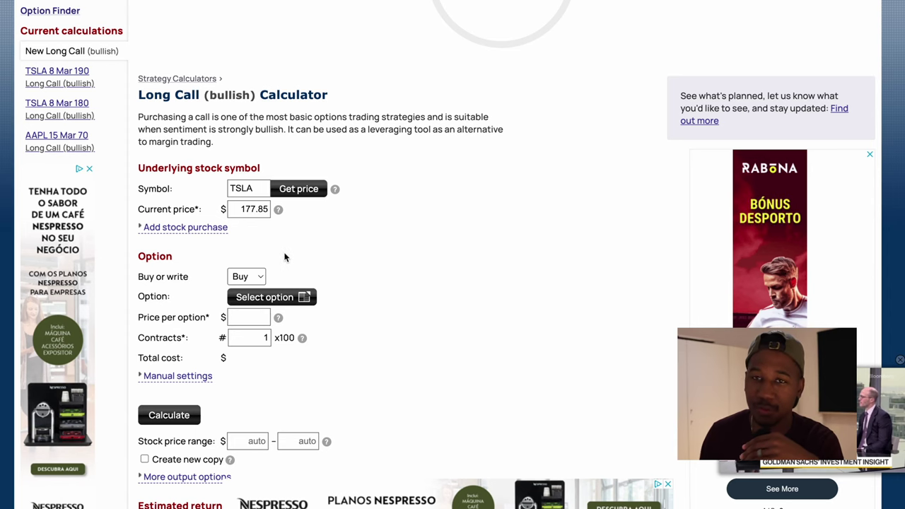
scroll(365, 308, "down", 1)
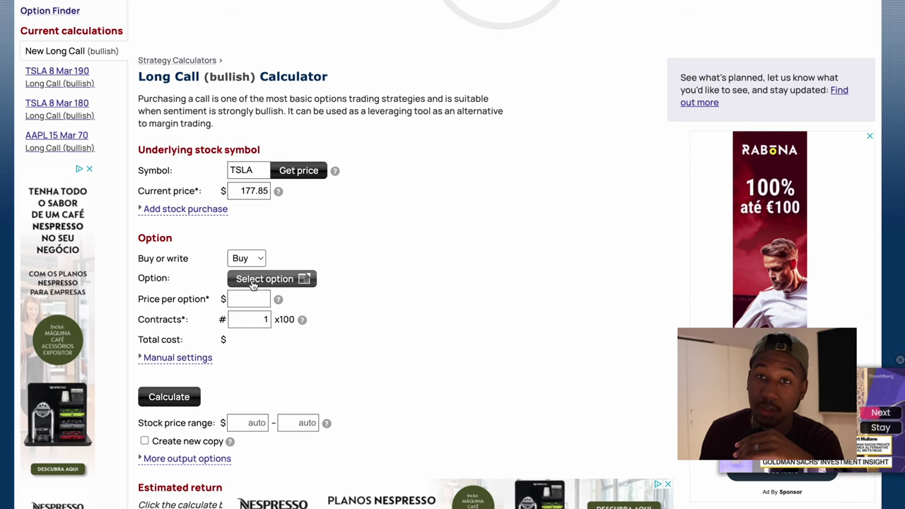
Step: Pick the 8 Mar $185 TSLA call at mid price 1.44, for a $144 total cost
left_click(254, 282)
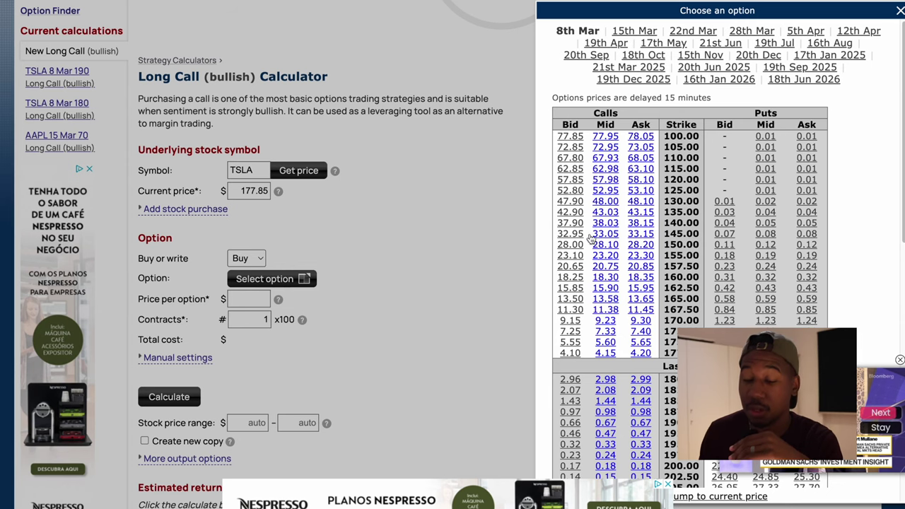
scroll(609, 241, "down", 1)
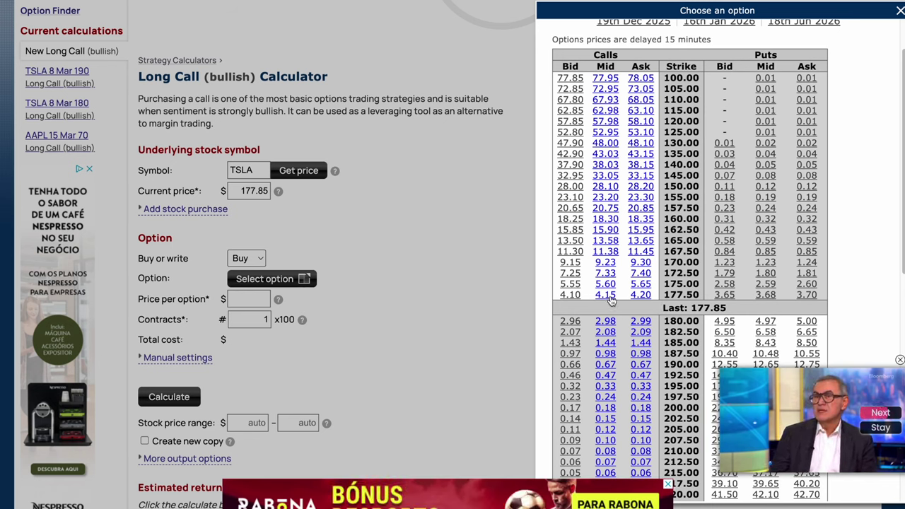
scroll(656, 266, "down", 2)
scroll(636, 212, "up", 3)
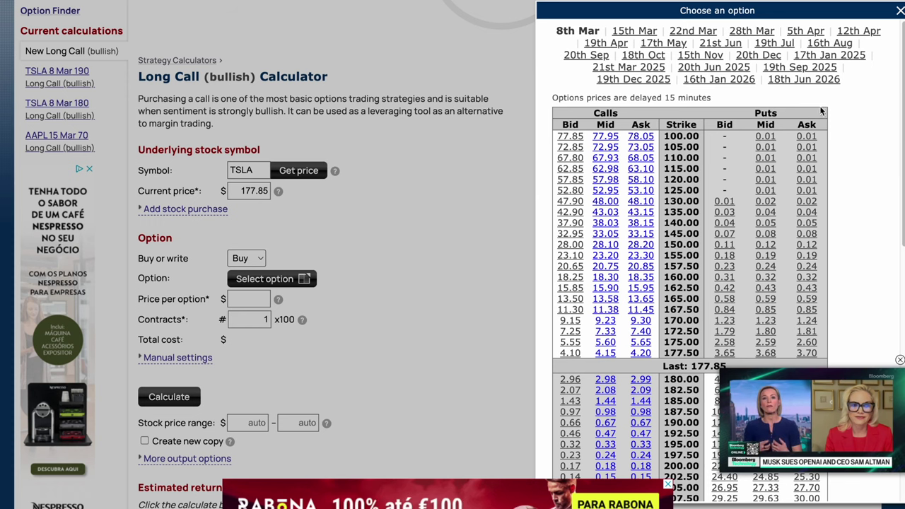
scroll(648, 297, "down", 2)
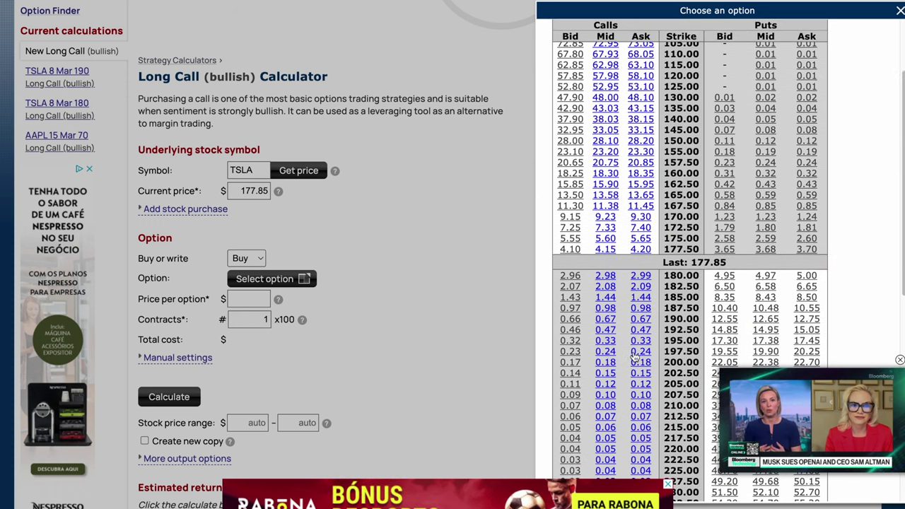
left_click(606, 300)
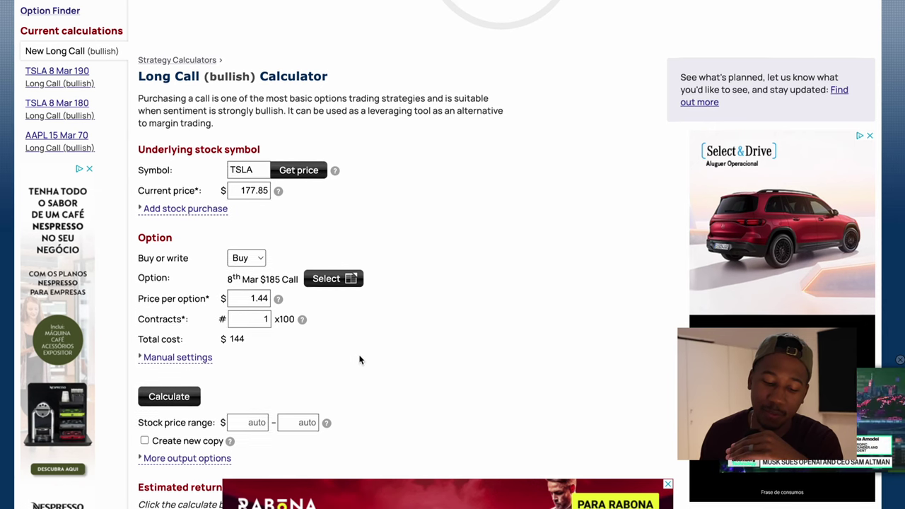
Step: Expand More output options and calculate the call over a 174.5–187.5 price range
scroll(316, 341, "down", 1)
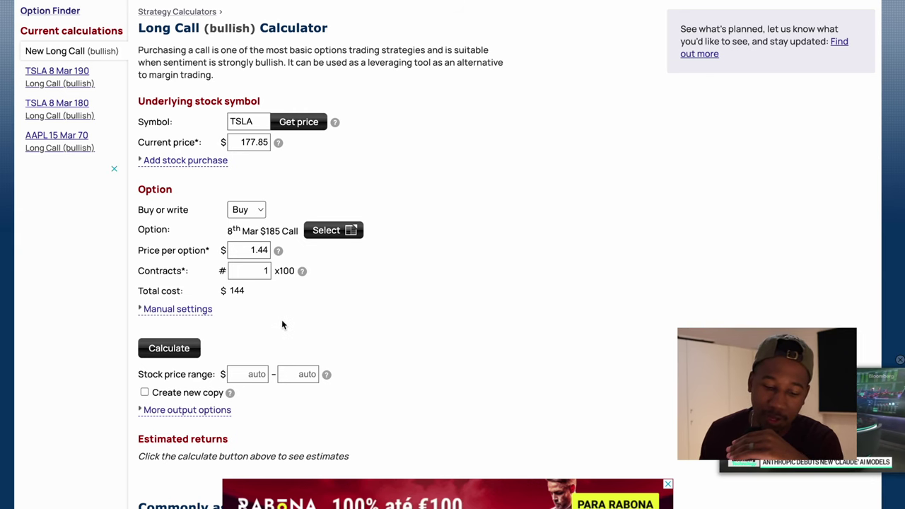
scroll(281, 319, "down", 1)
scroll(319, 302, "down", 2)
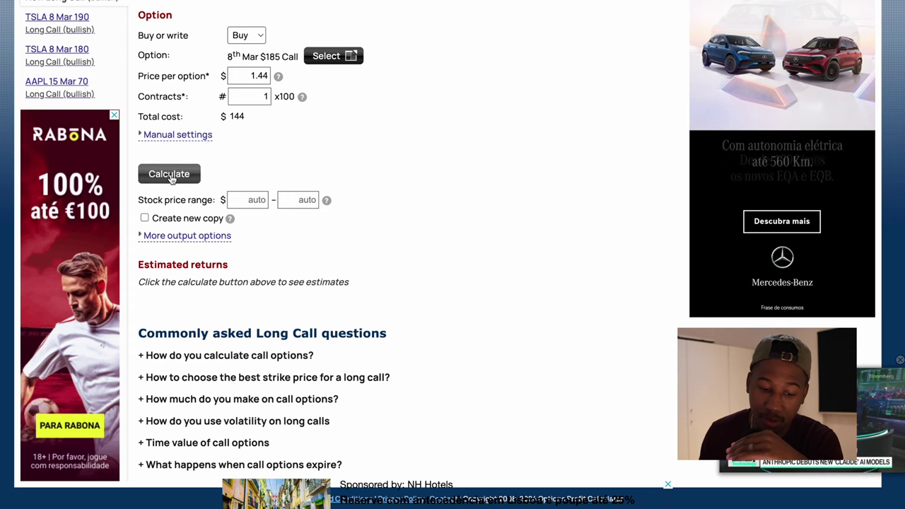
left_click(176, 238)
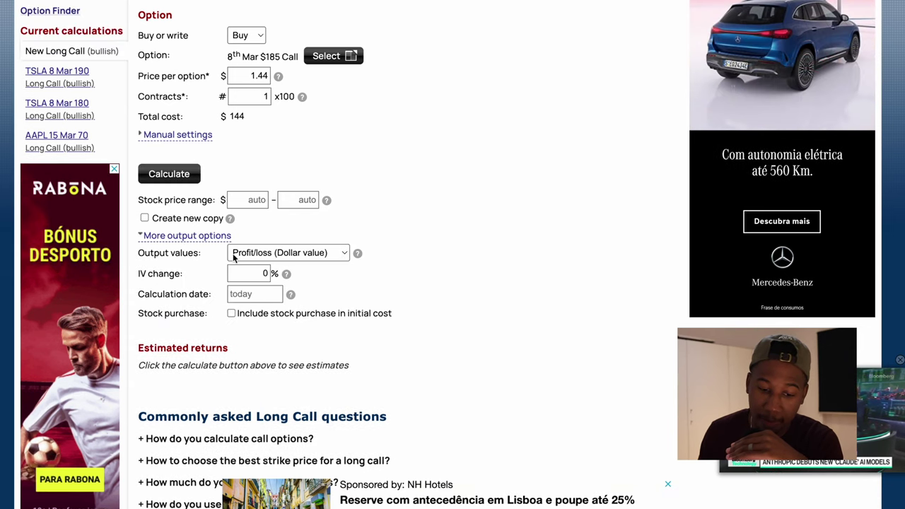
left_click(184, 177)
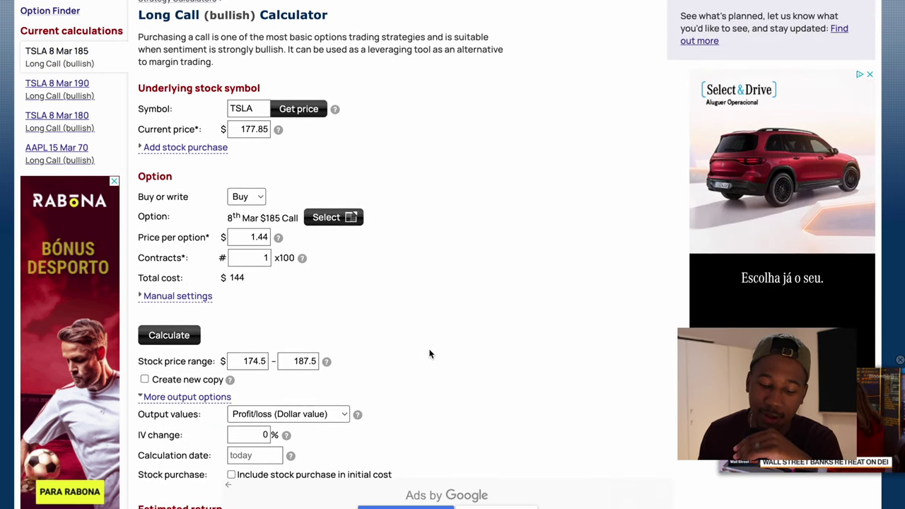
Step: Review the colored profit/loss heat-map table for the TSLA 8 Mar $185 call
scroll(430, 354, "down", 5)
scroll(424, 345, "down", 5)
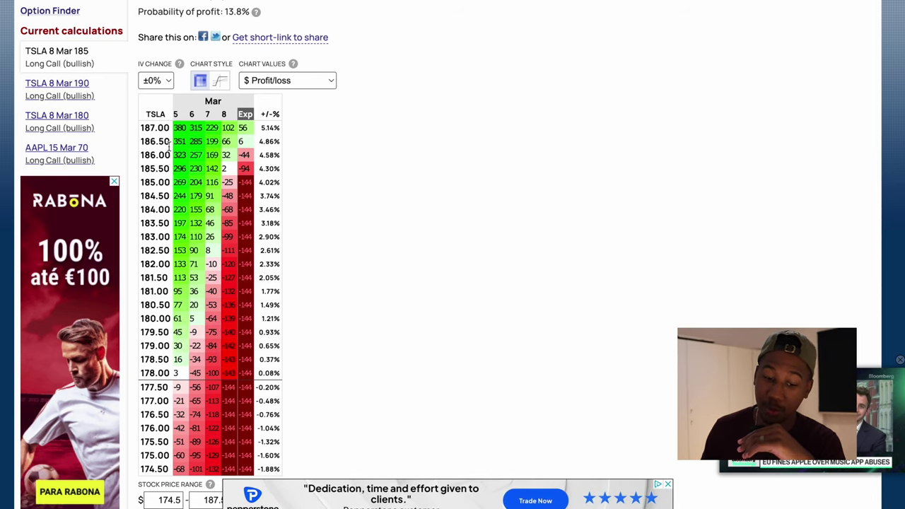
mouse_move(178, 132)
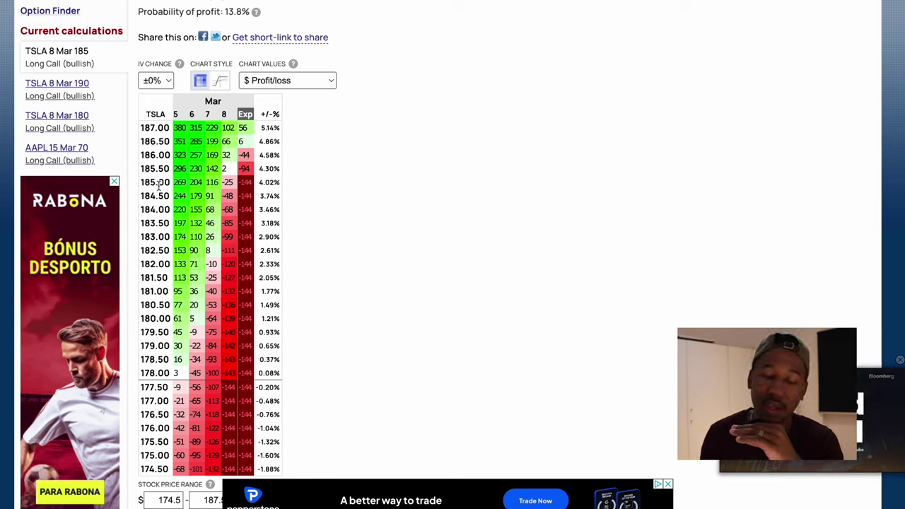
mouse_move(180, 133)
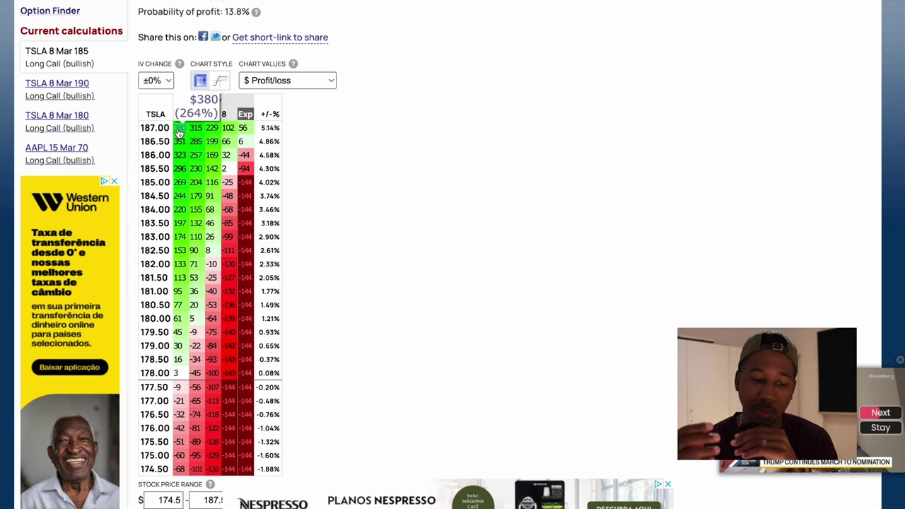
Step: Switch to the Long Put strategy calculator
scroll(234, 319, "up", 3)
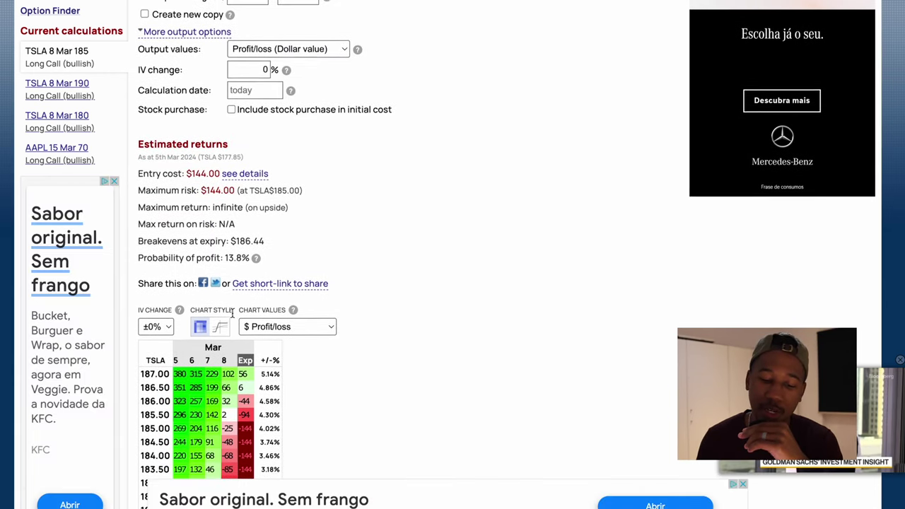
scroll(234, 320, "up", 10)
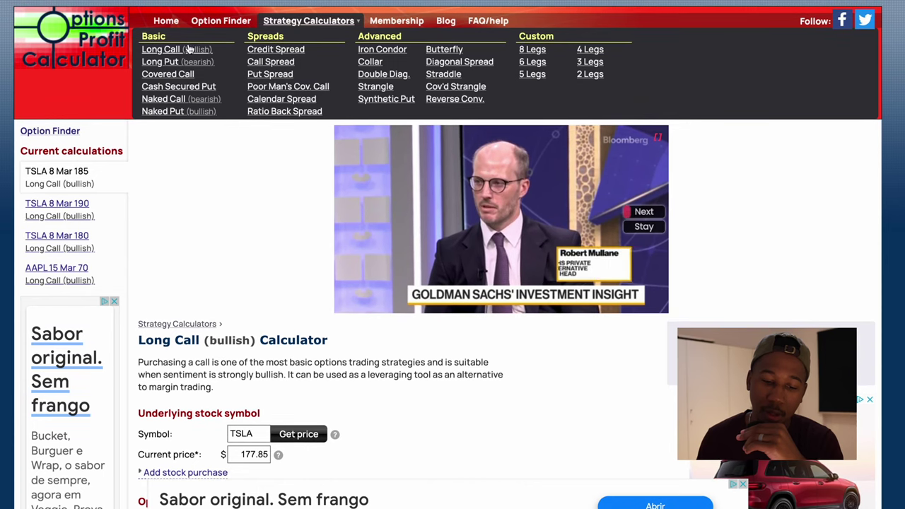
left_click(160, 63)
Step: Enter TSLA as the symbol and fetch its current price of 178.21
scroll(268, 305, "down", 1)
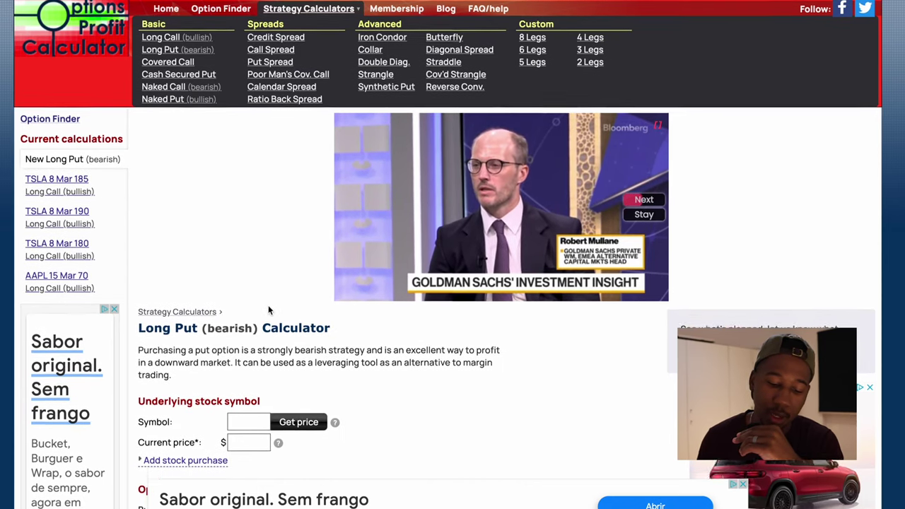
left_click(244, 414)
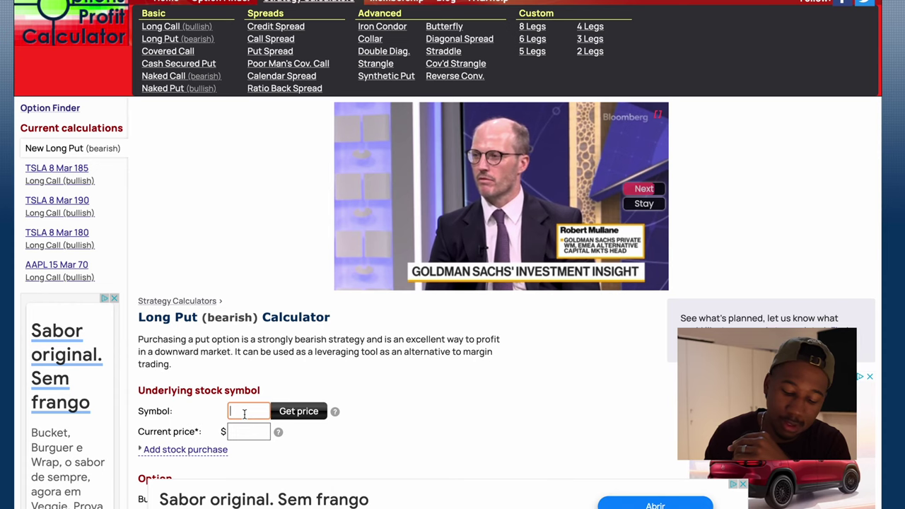
type("TSLA")
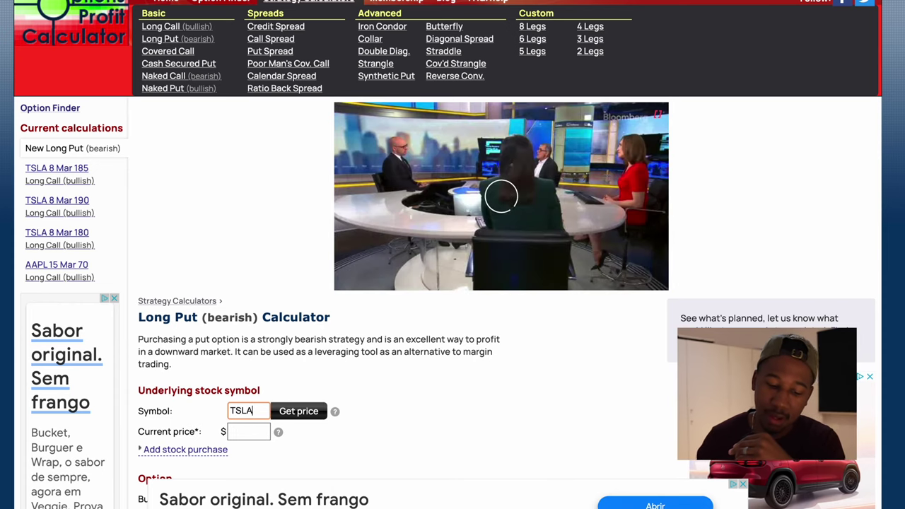
scroll(276, 318, "down", 2)
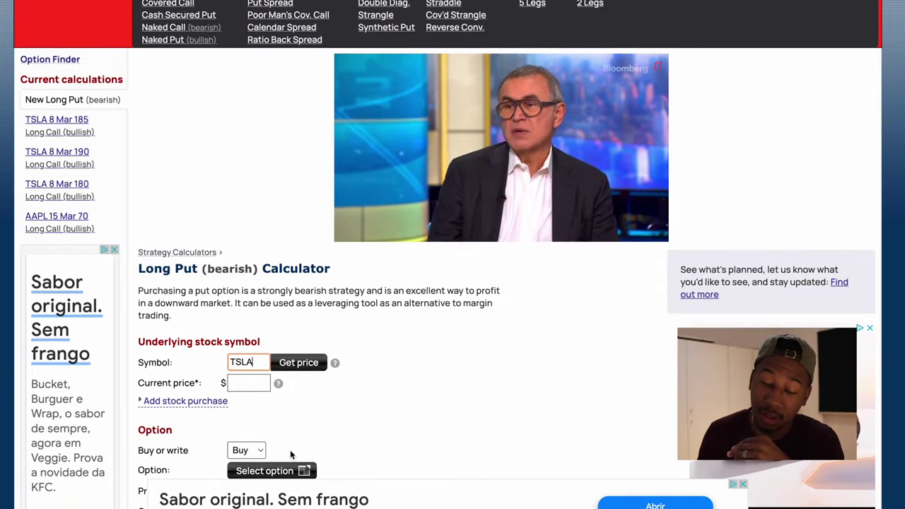
left_click(250, 385)
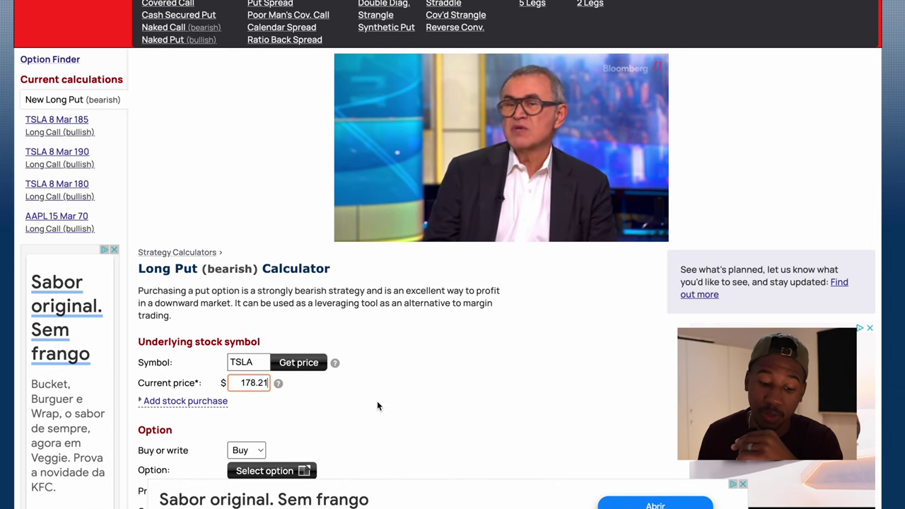
scroll(407, 399, "down", 3)
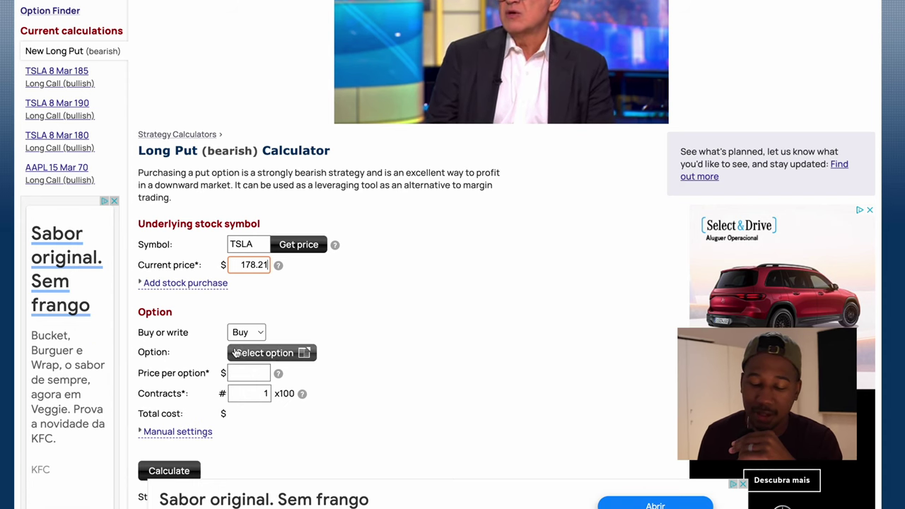
Step: Choose the 19 Jul $160 TSLA put at mid price 11.33, totaling $1,133
left_click(271, 354)
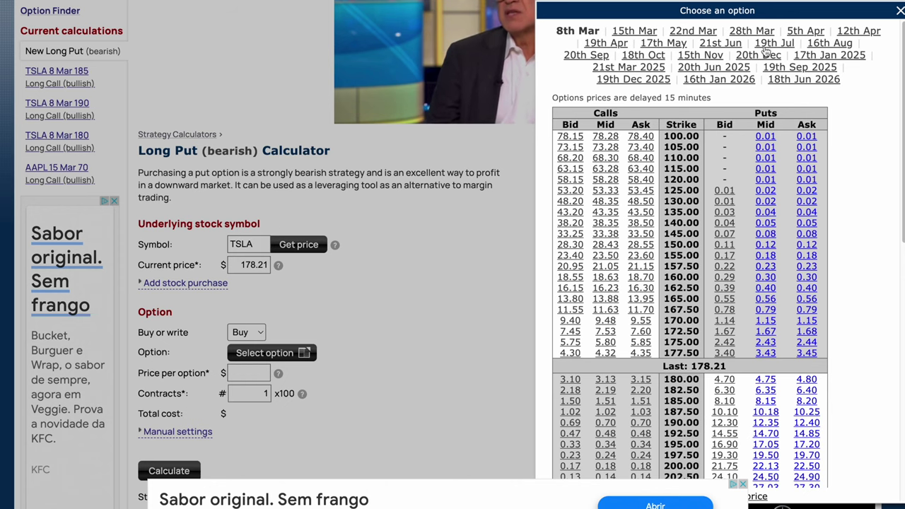
left_click(770, 43)
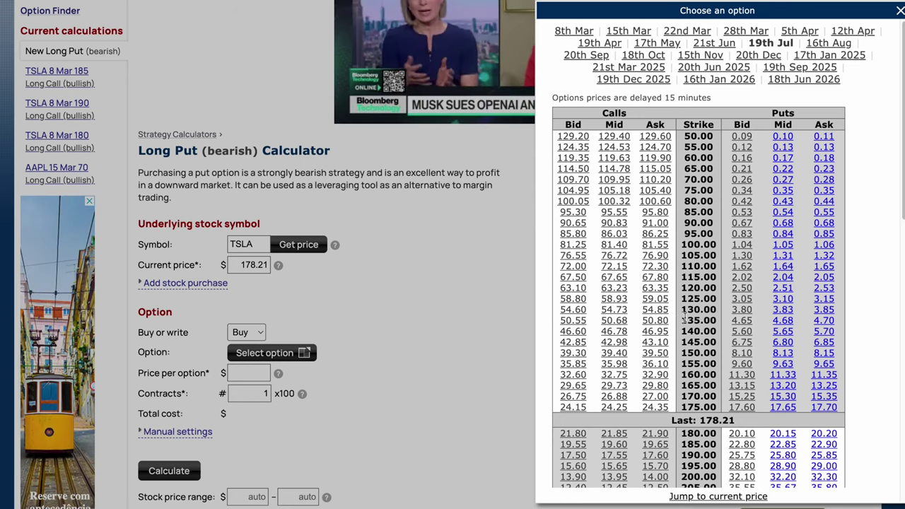
scroll(684, 317, "down", 3)
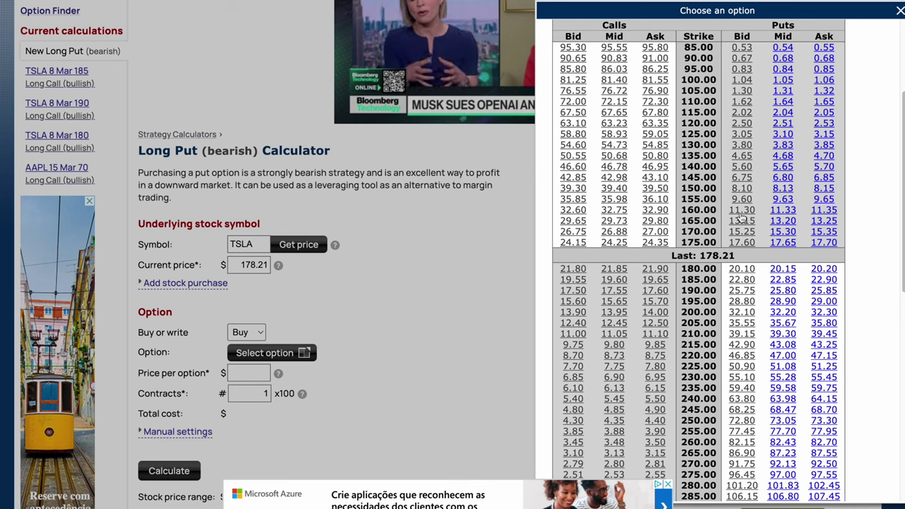
left_click(785, 210)
scroll(391, 413, "down", 1)
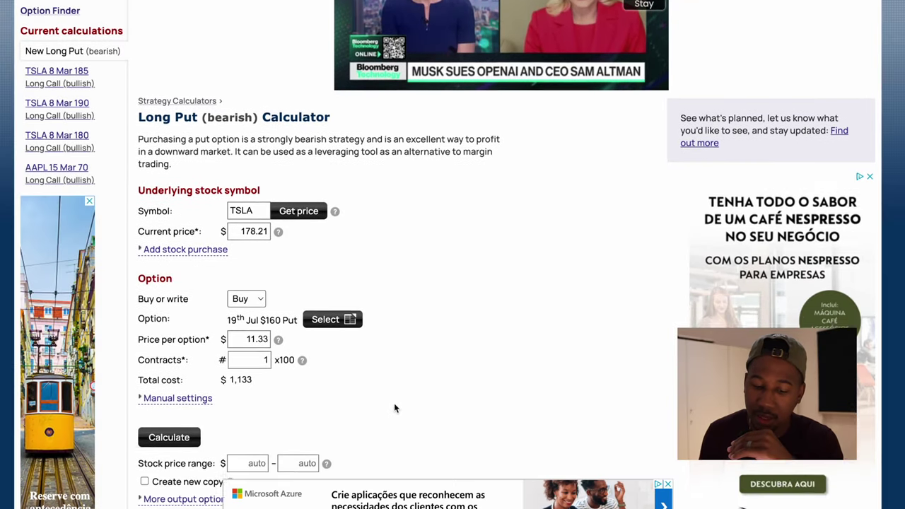
scroll(394, 408, "down", 2)
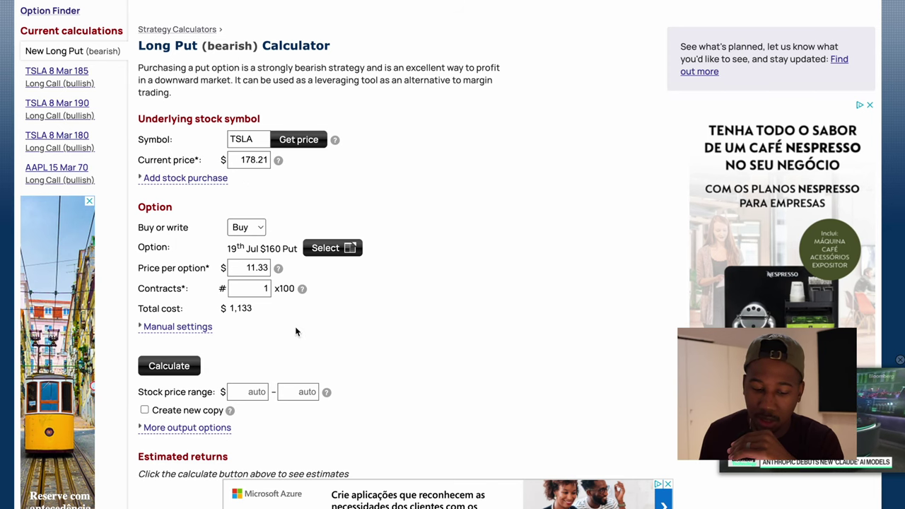
scroll(316, 356, "down", 2)
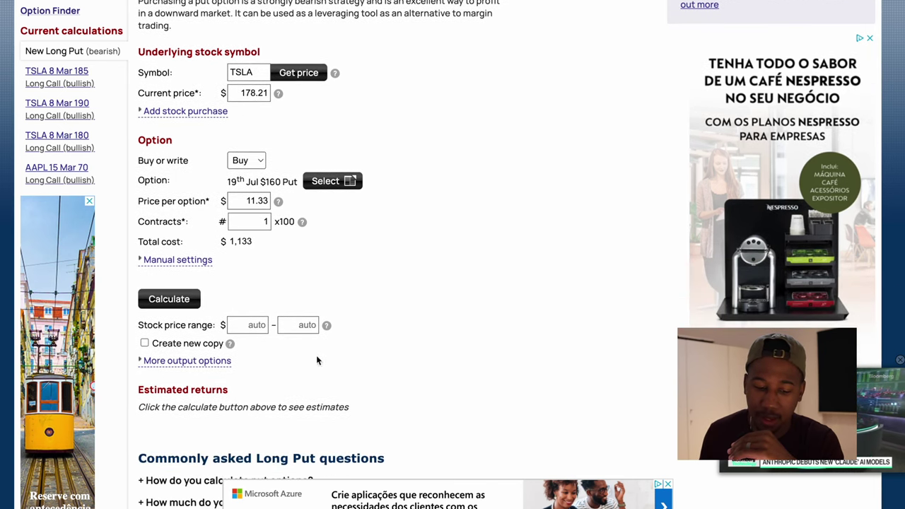
left_click(178, 304)
scroll(420, 269, "down", 15)
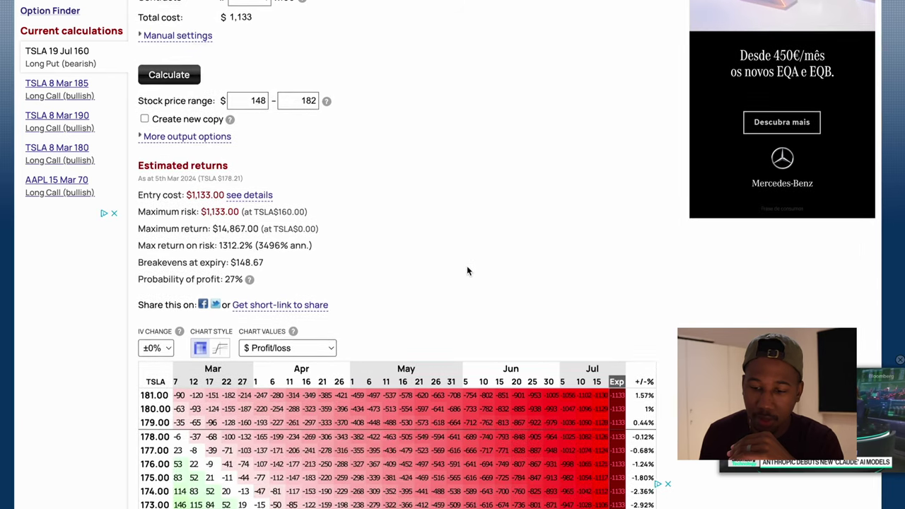
scroll(730, 204, "down", 1)
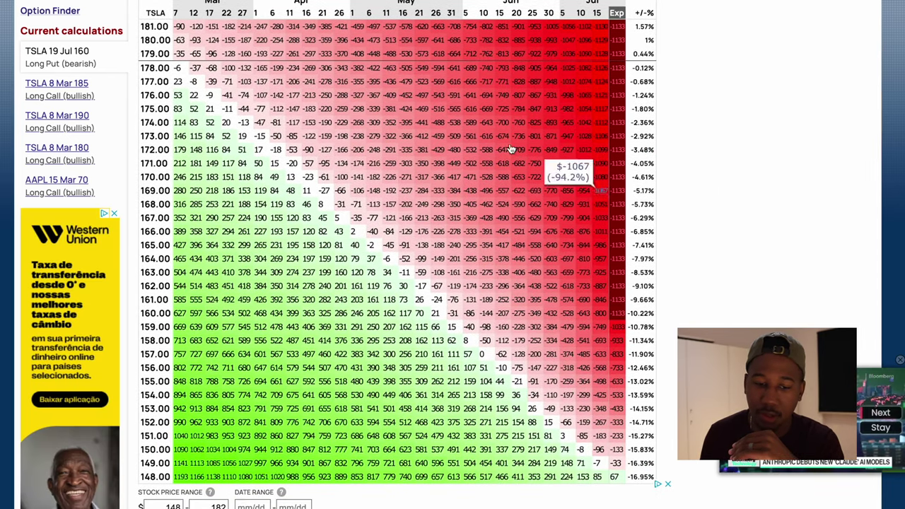